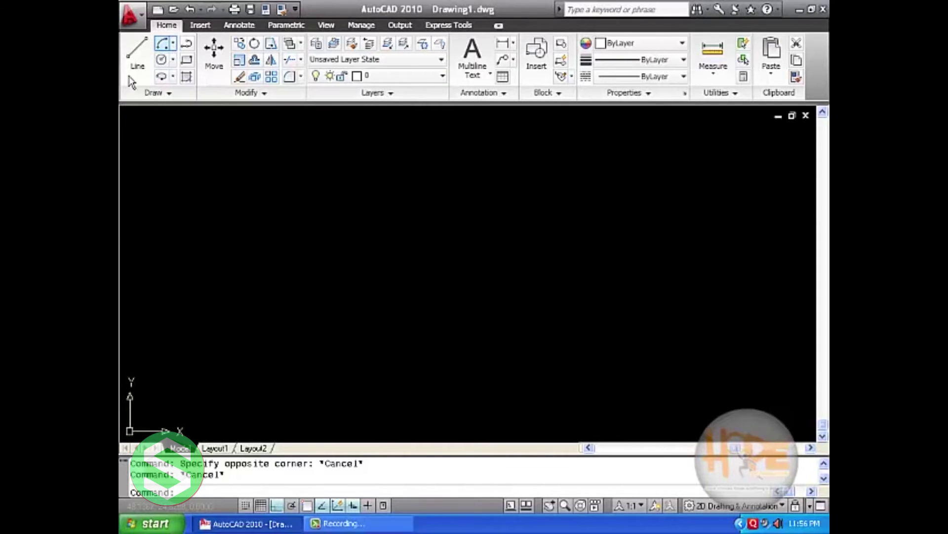
# Draw a tall ellipse by its center near the middle of the drawing area, with a vertical half-axis of about 15 units
pyautogui.click(173, 75)
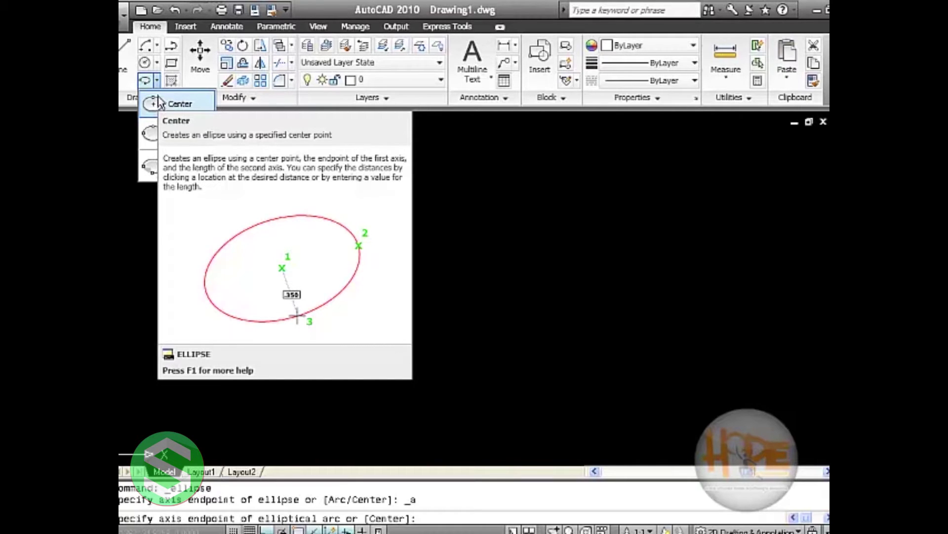
pyautogui.click(163, 102)
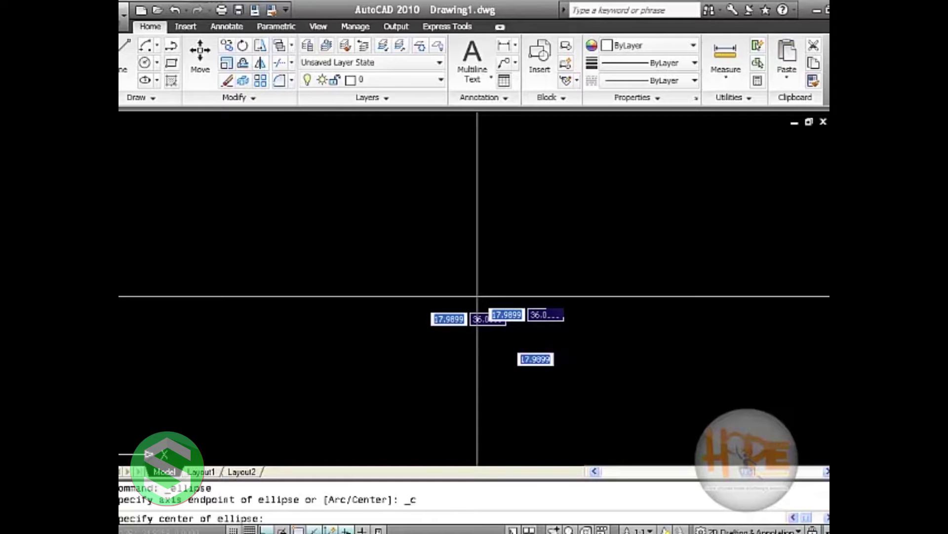
pyautogui.click(505, 327)
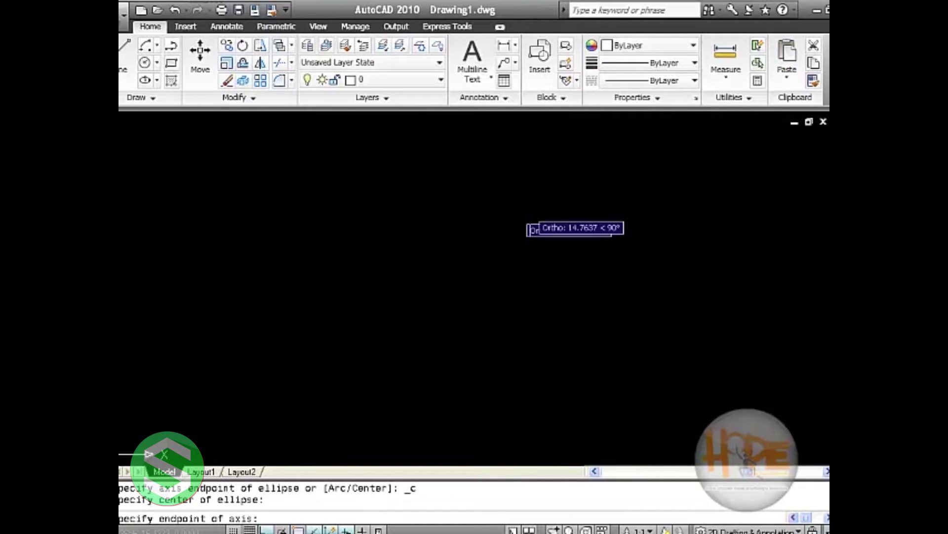
pyautogui.click(507, 206)
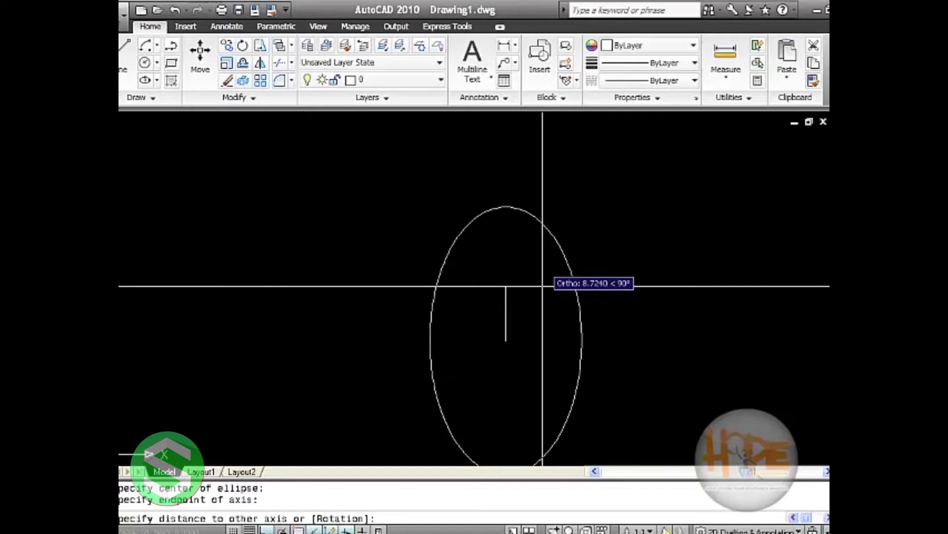
pyautogui.click(542, 282)
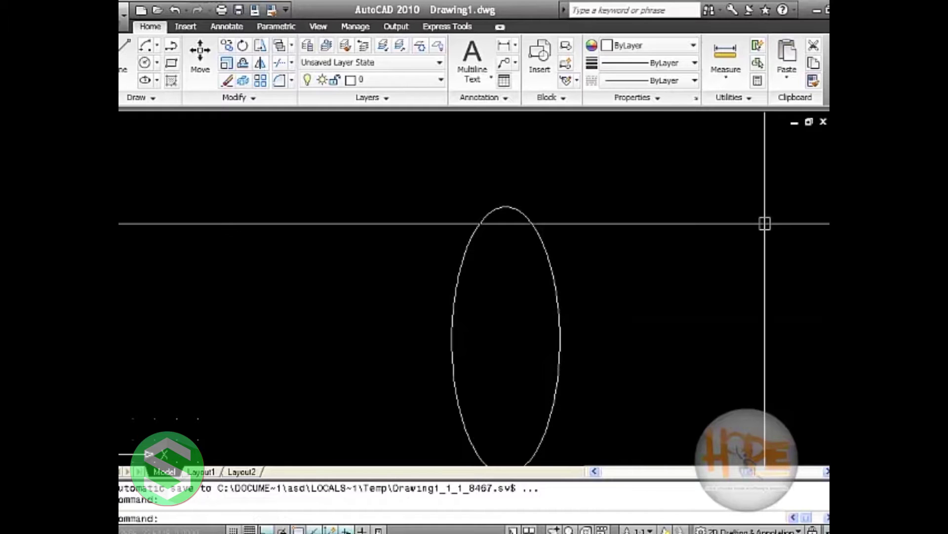
# Draw a second tall ellipse just left of the first with the Axis, End method, with a vertical half-axis of about 11 units
pyautogui.click(150, 79)
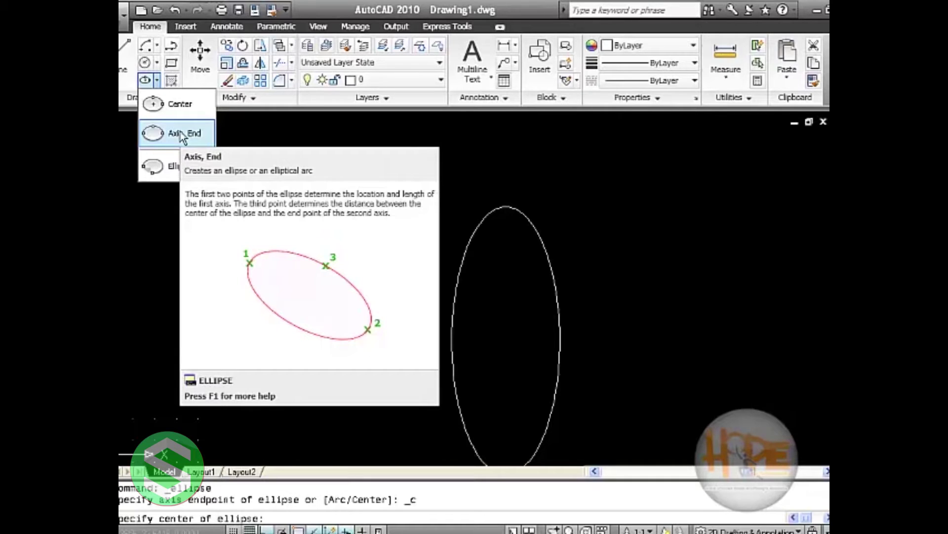
pyautogui.click(182, 134)
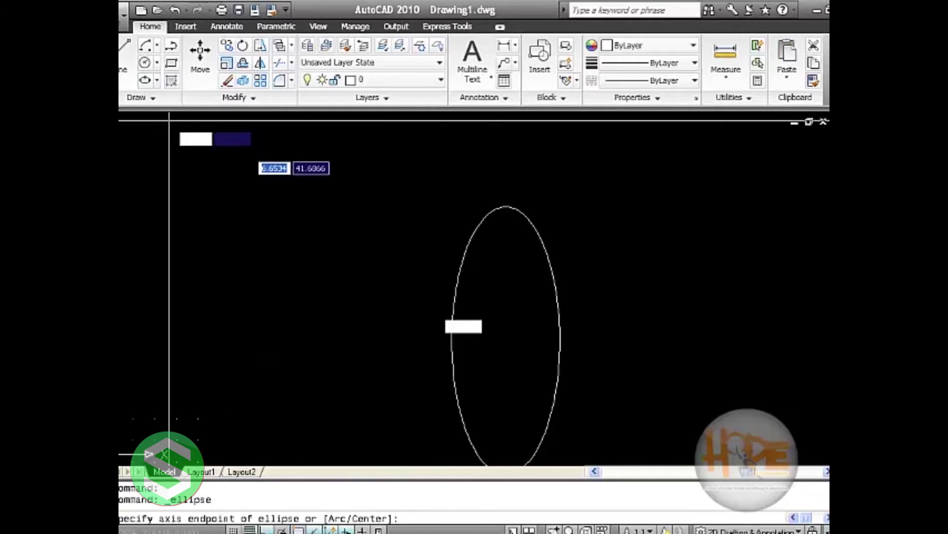
pyautogui.click(356, 300)
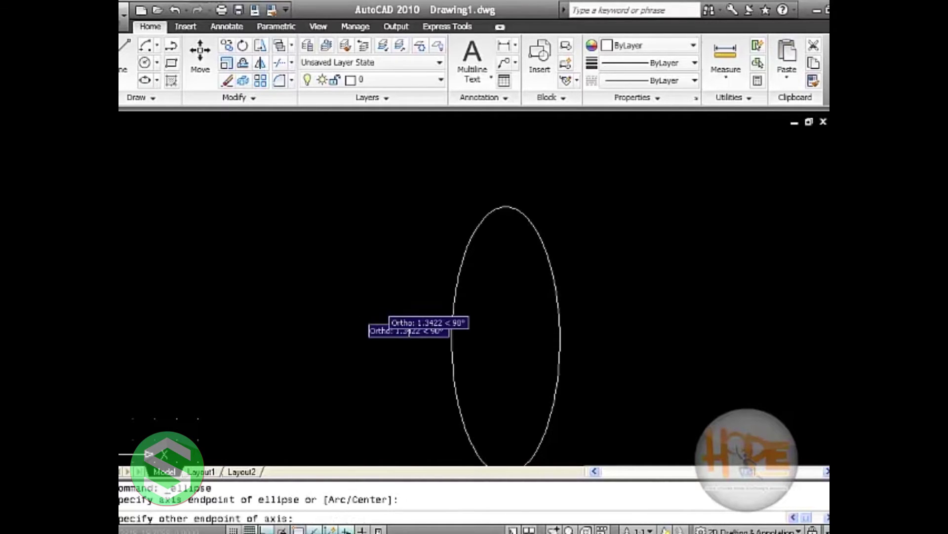
pyautogui.click(448, 261)
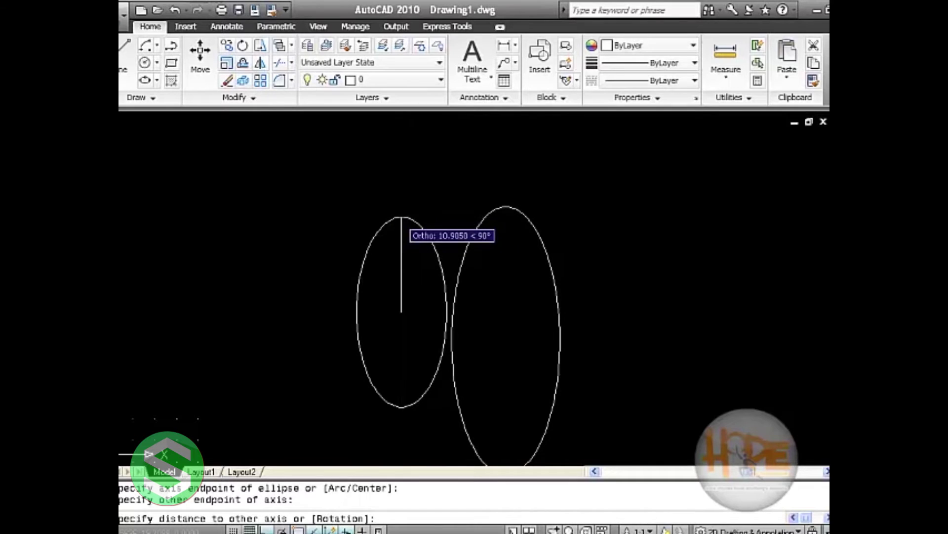
pyautogui.click(398, 216)
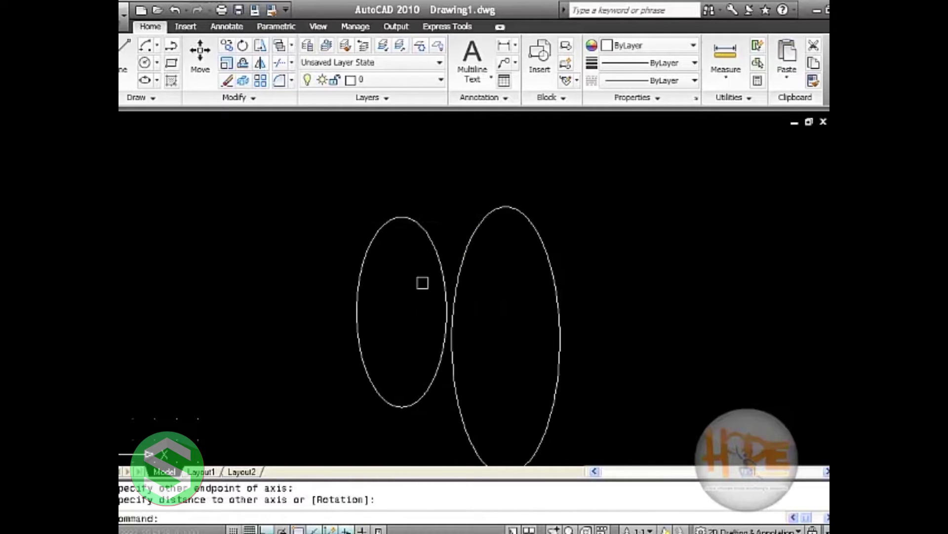
# Try to draw an elliptical arc in the empty space left of the two ellipses
pyautogui.click(158, 80)
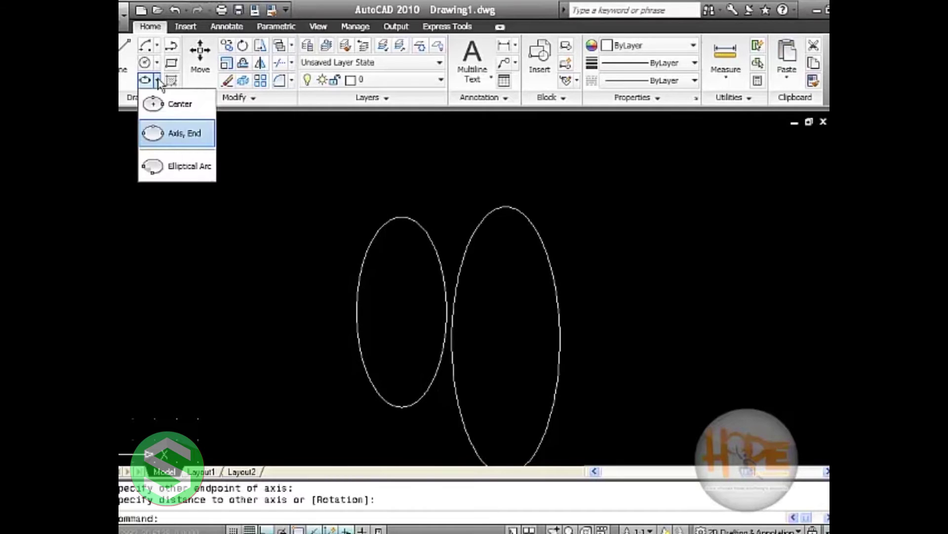
pyautogui.click(187, 169)
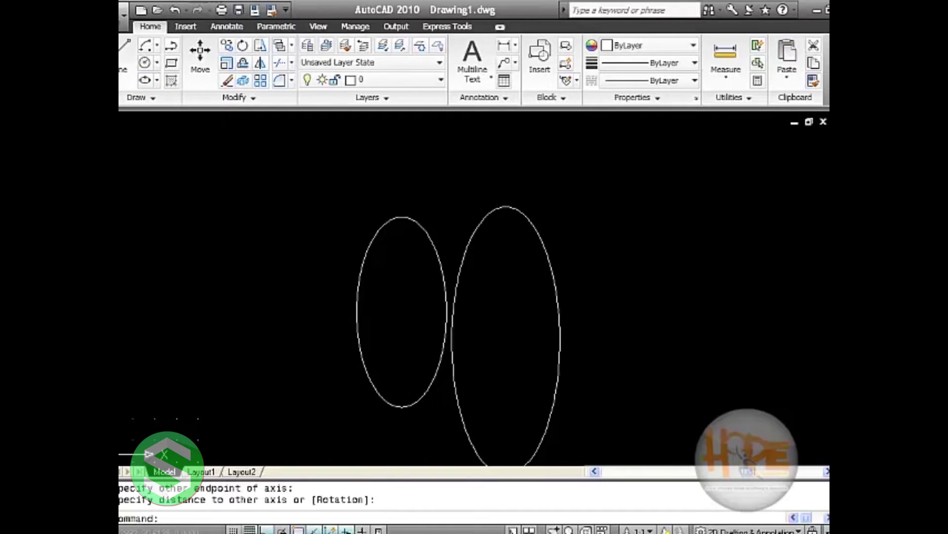
pyautogui.click(249, 260)
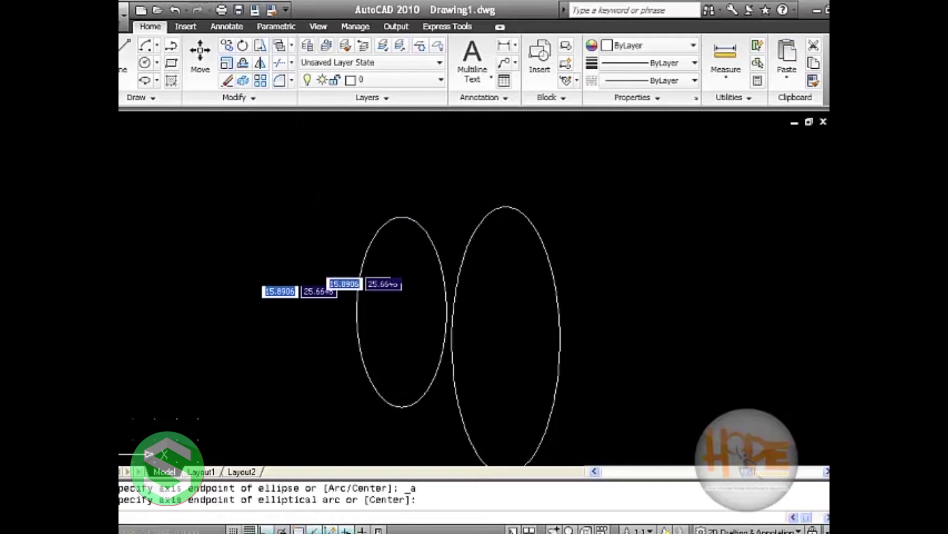
pyautogui.click(344, 254)
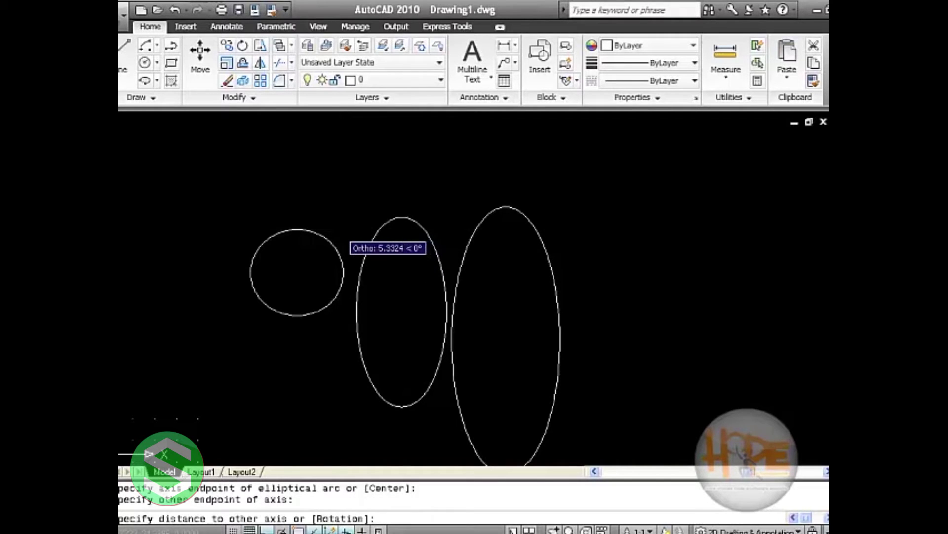
pyautogui.press('Escape')
pyautogui.click(352, 291)
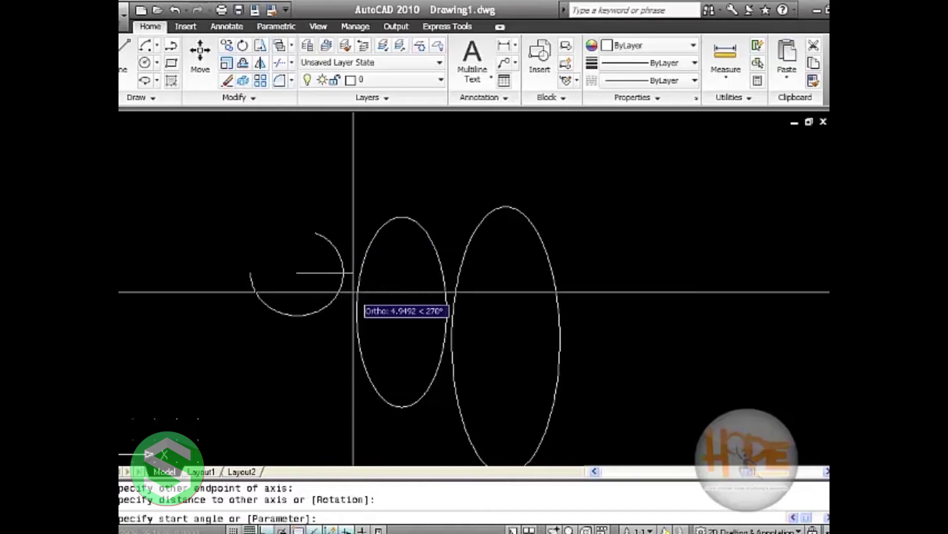
pyautogui.click(352, 291)
pyautogui.press('Return')
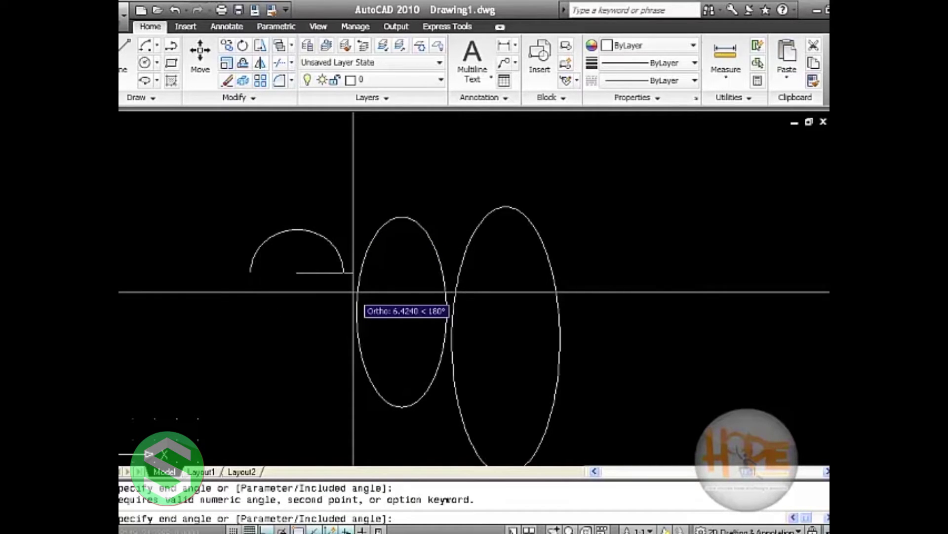
pyautogui.press('Escape')
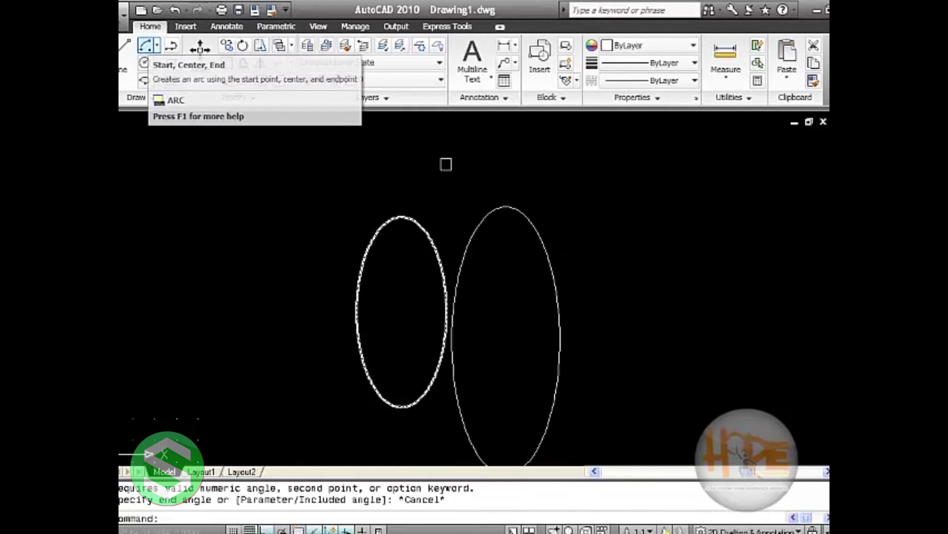
# Try to draw a 3-Point arc rising from the empty space left of the smaller ellipse
pyautogui.click(161, 46)
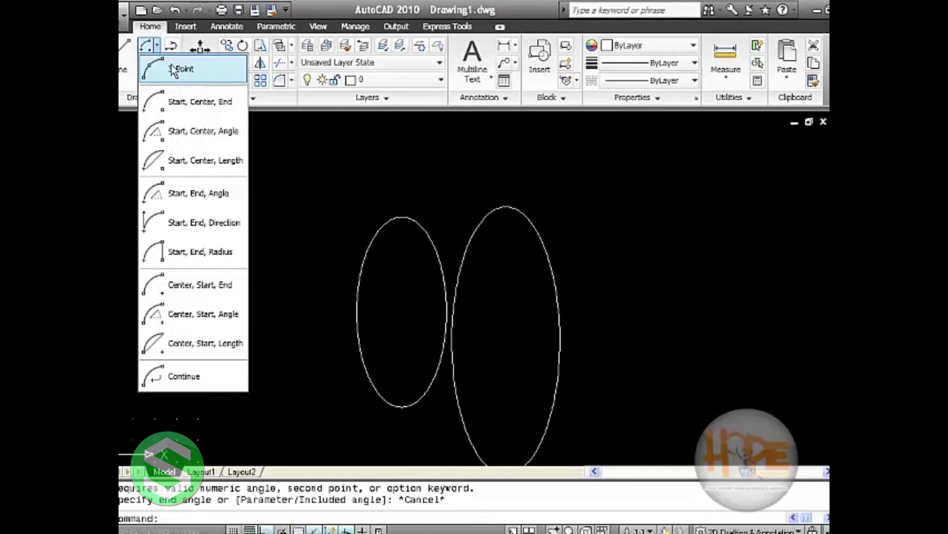
pyautogui.click(173, 70)
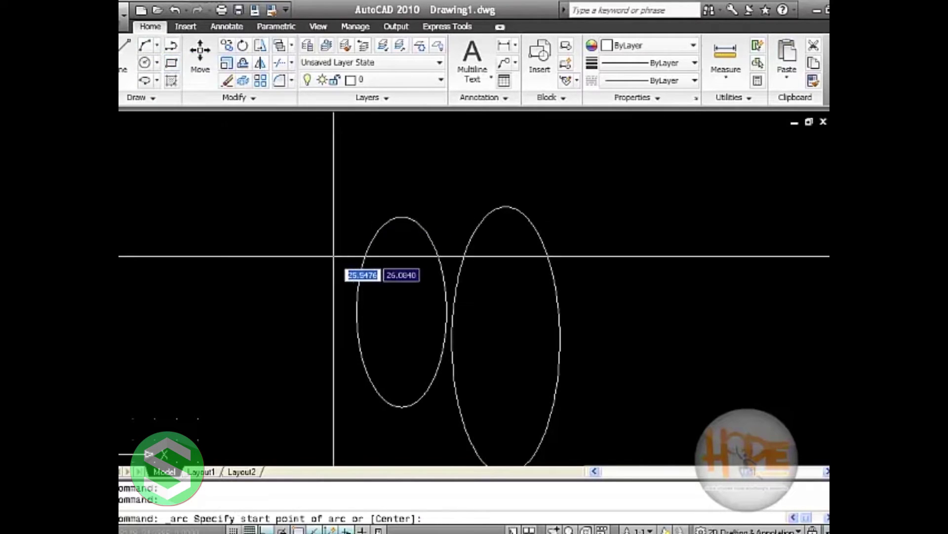
pyautogui.click(266, 300)
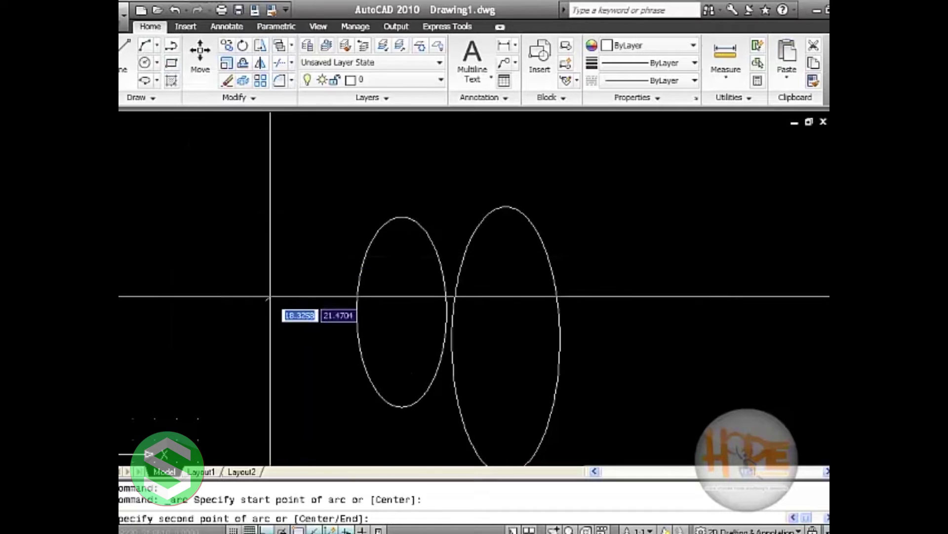
pyautogui.click(332, 208)
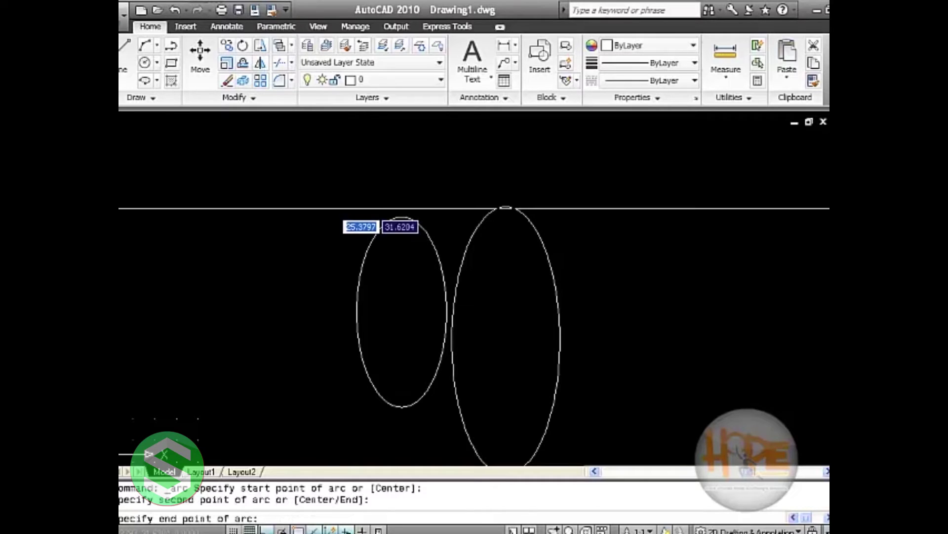
pyautogui.click(332, 208)
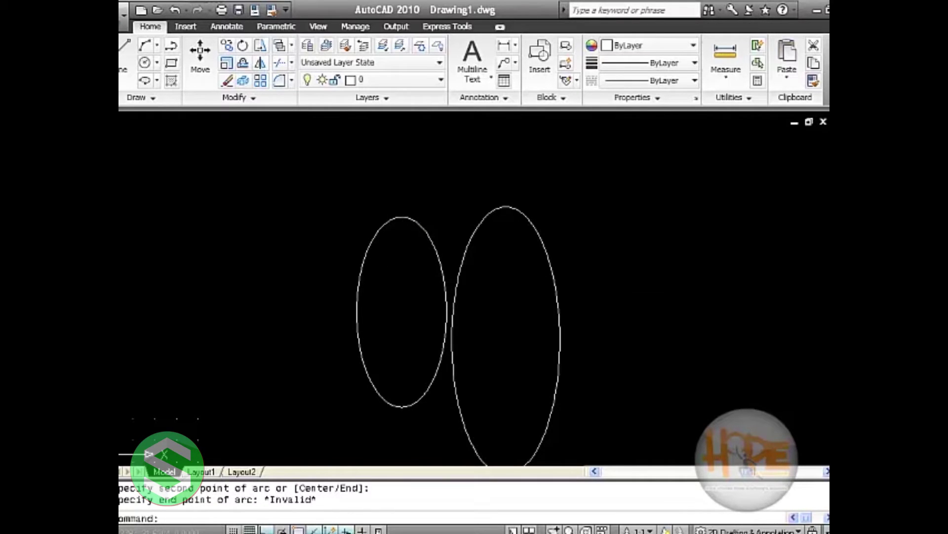
pyautogui.press('Escape')
# Draw a large, nearly circular three-point arc left of the two ellipses, with its opening facing them
pyautogui.click(154, 64)
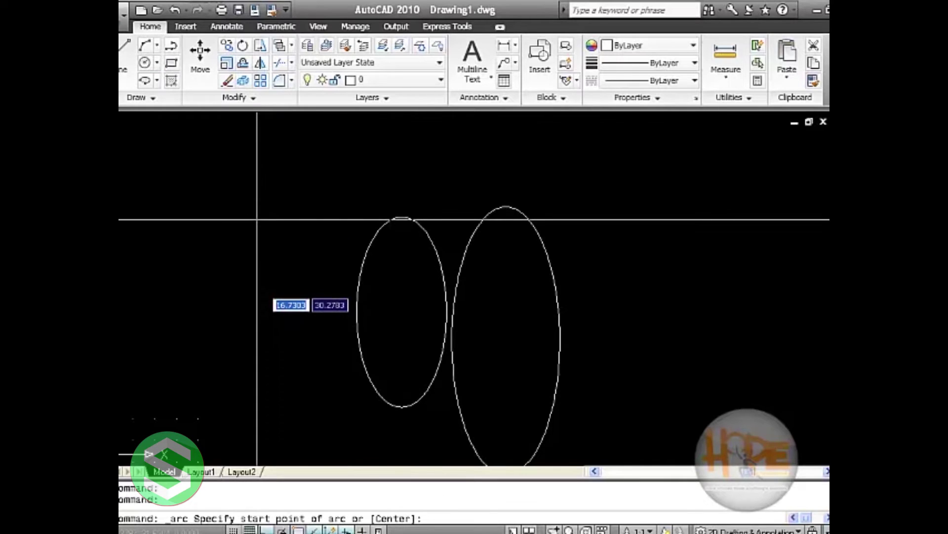
pyautogui.click(257, 339)
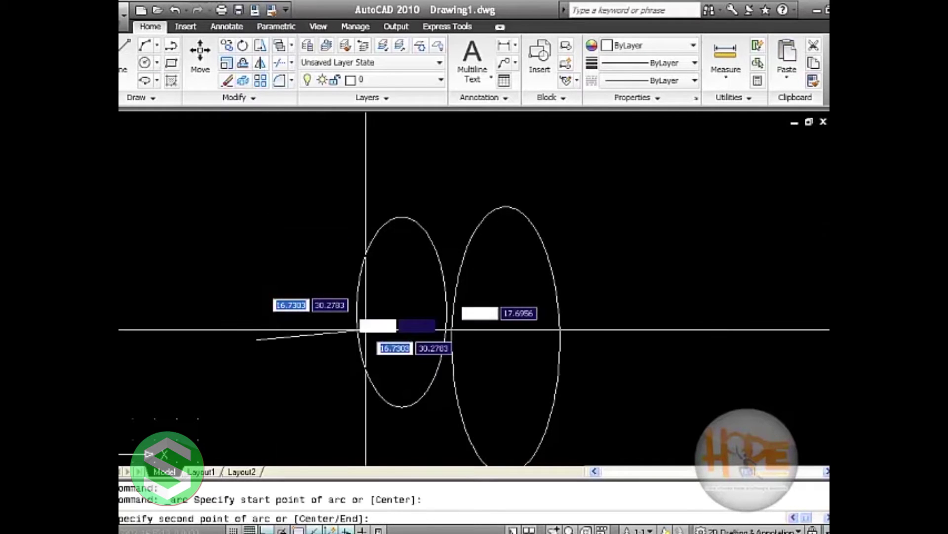
pyautogui.click(439, 249)
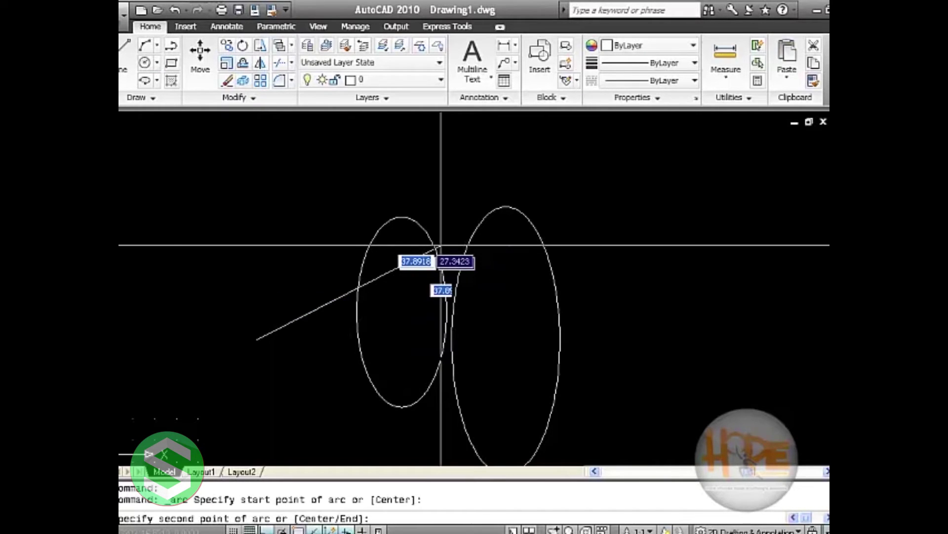
pyautogui.click(254, 218)
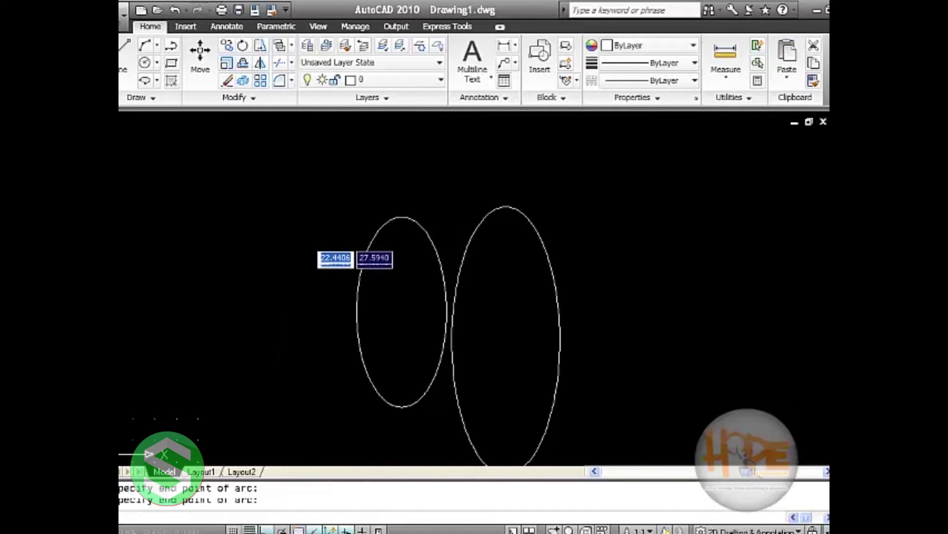
pyautogui.click(257, 340)
pyautogui.press('Return')
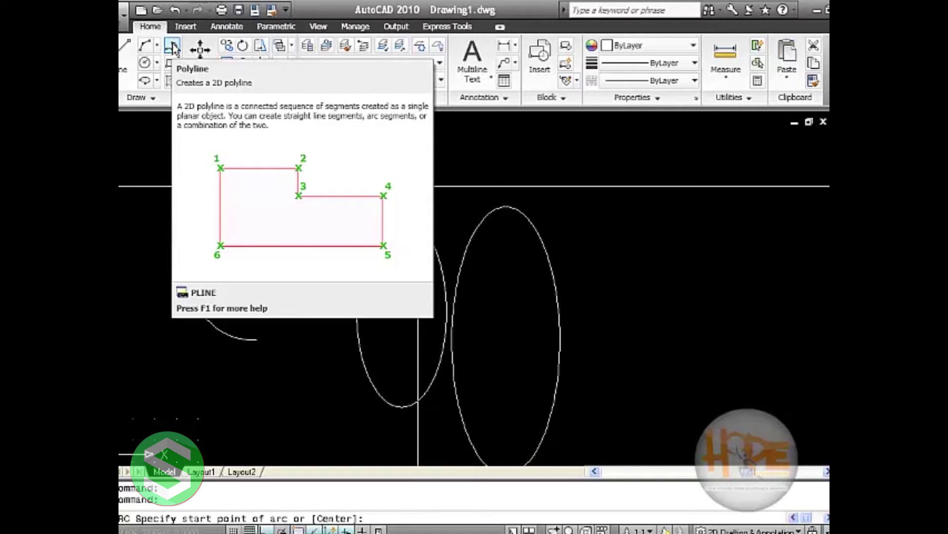
# Start a polyline in the empty space right of the larger ellipse and set its starting and ending widths to 2
pyautogui.click(173, 48)
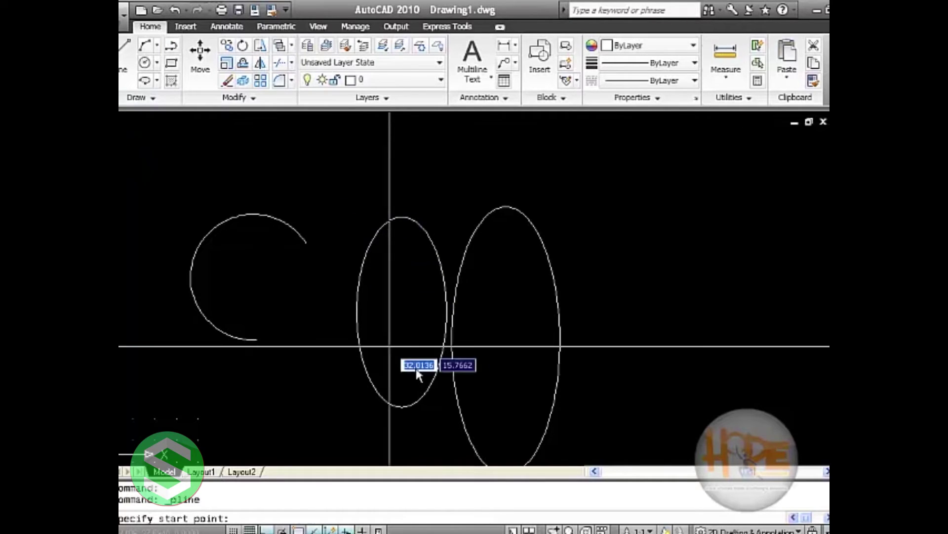
pyautogui.click(637, 230)
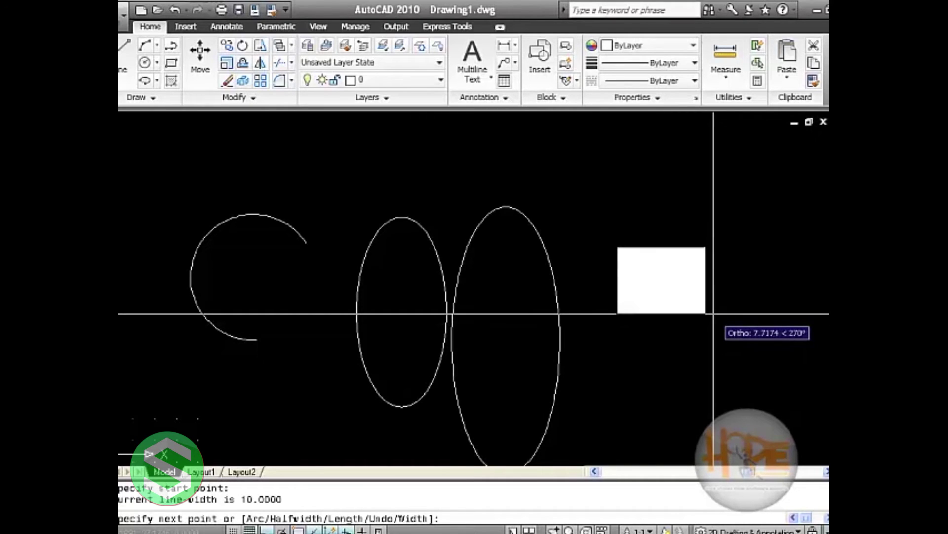
pyautogui.write('w')
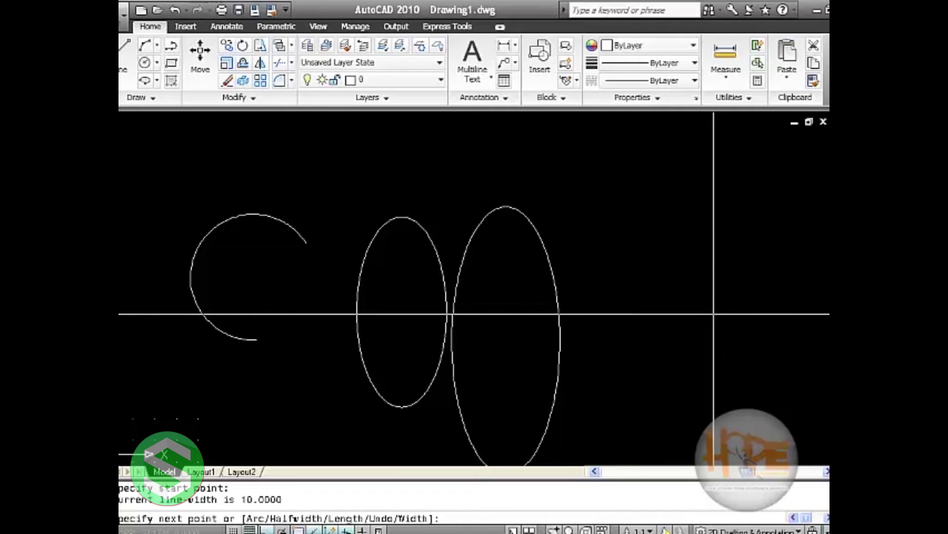
pyautogui.press('Return')
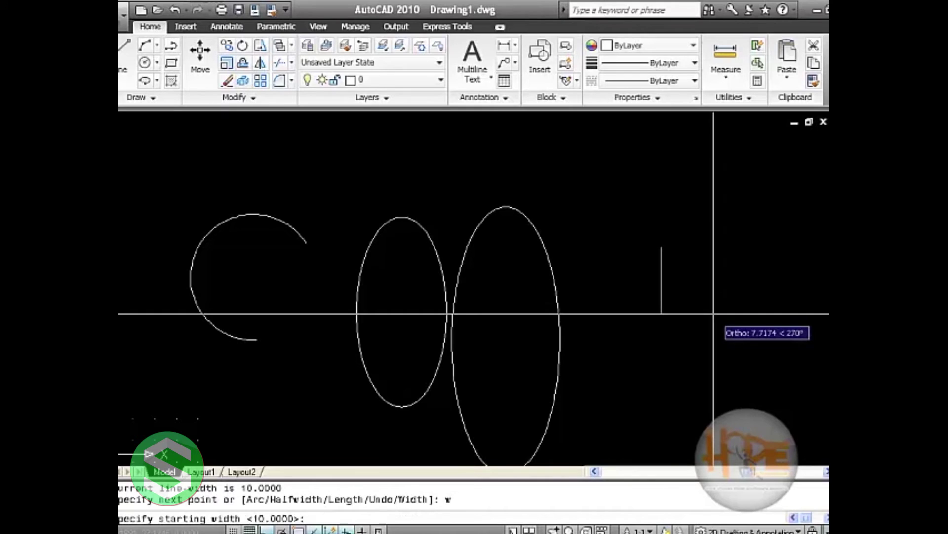
pyautogui.write('2')
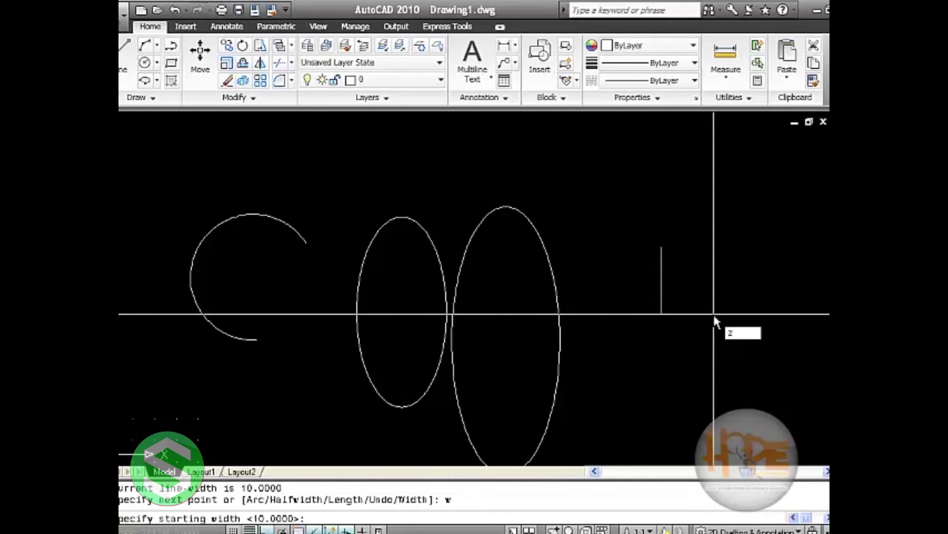
pyautogui.press('Return')
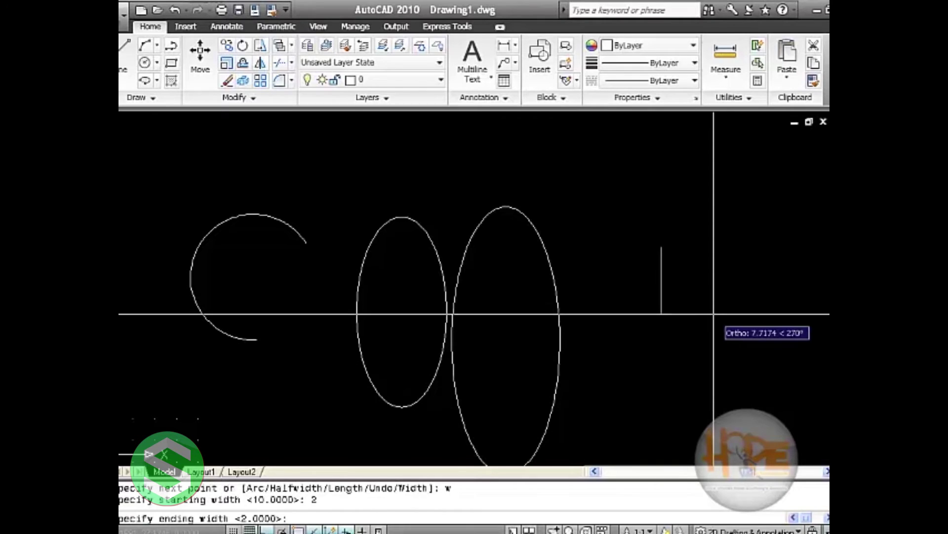
pyautogui.write('2')
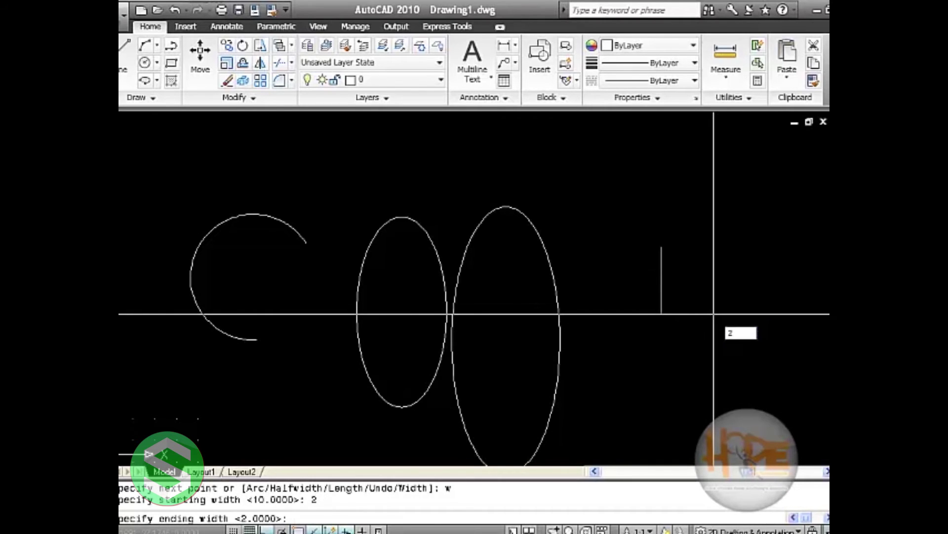
pyautogui.press('Return')
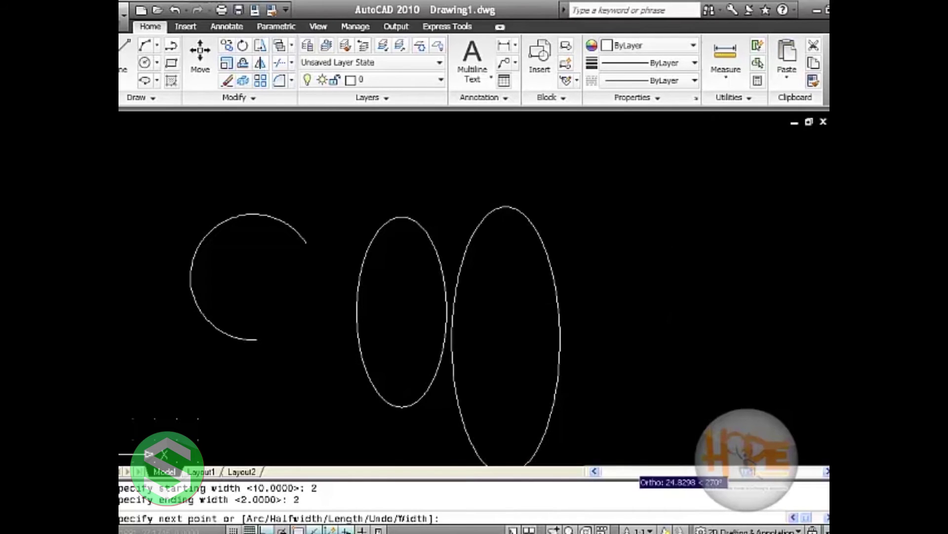
# Draw the polyline's vertical segments as one thick straight bar beside the larger ellipse and finish it
pyautogui.press('Return')
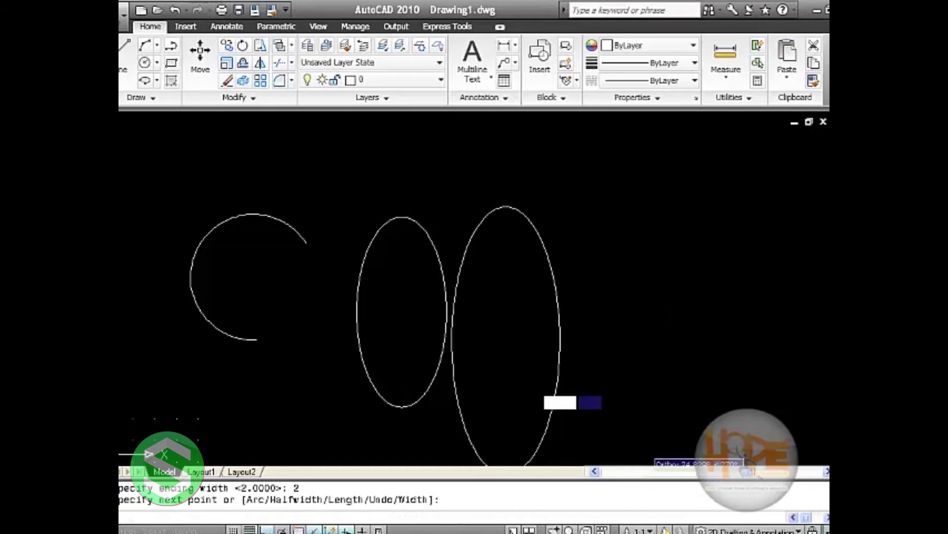
pyautogui.click(660, 398)
pyautogui.click(660, 399)
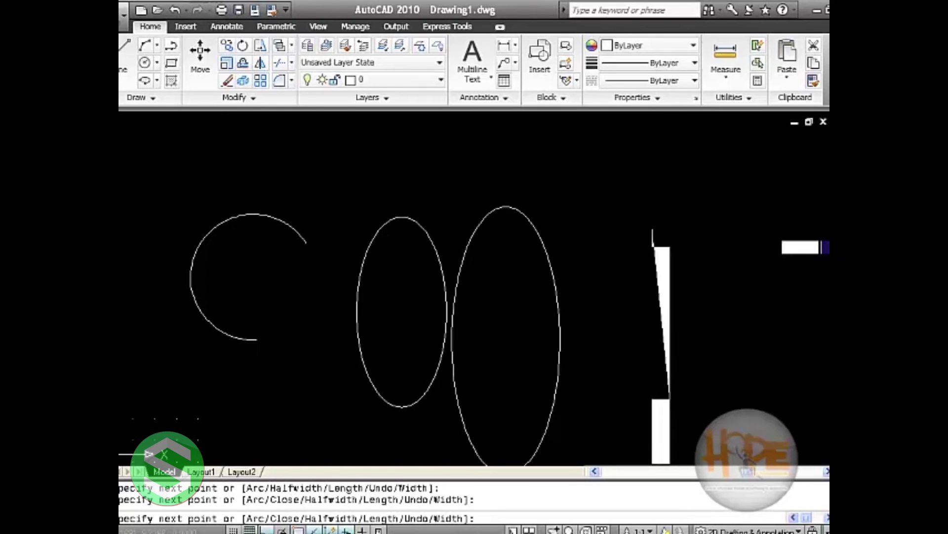
pyautogui.click(810, 197)
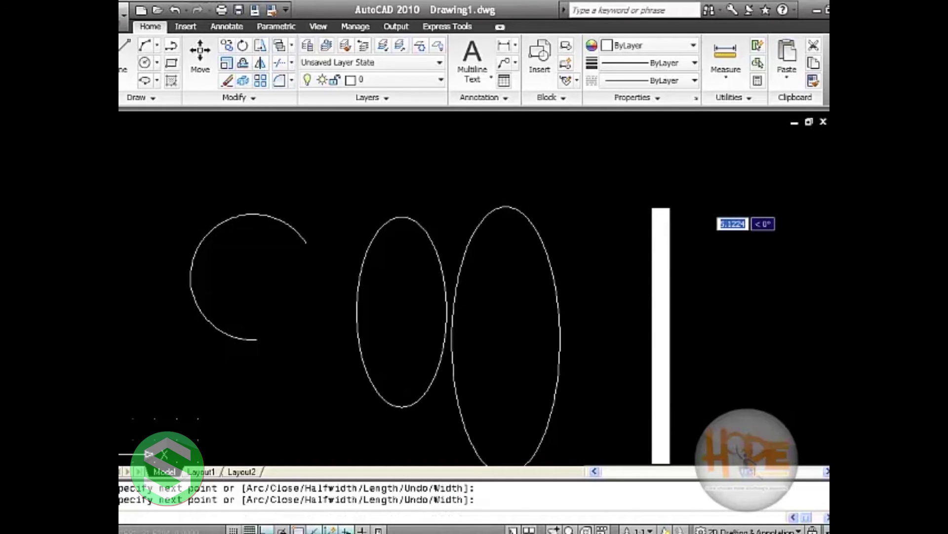
pyautogui.press('Return')
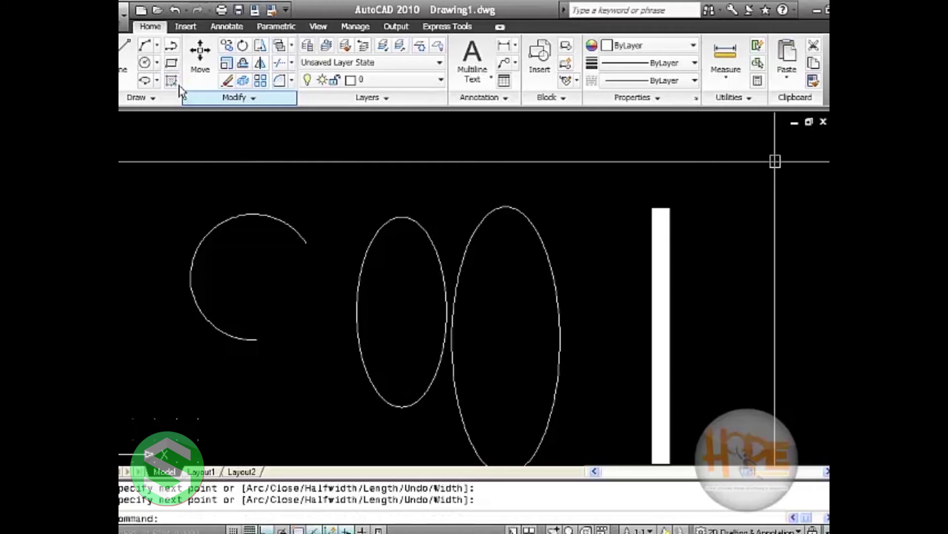
# Hatch the inside of the larger ellipse with the predefined ANSI31 pattern, picking an internal point as the boundary
pyautogui.click(180, 88)
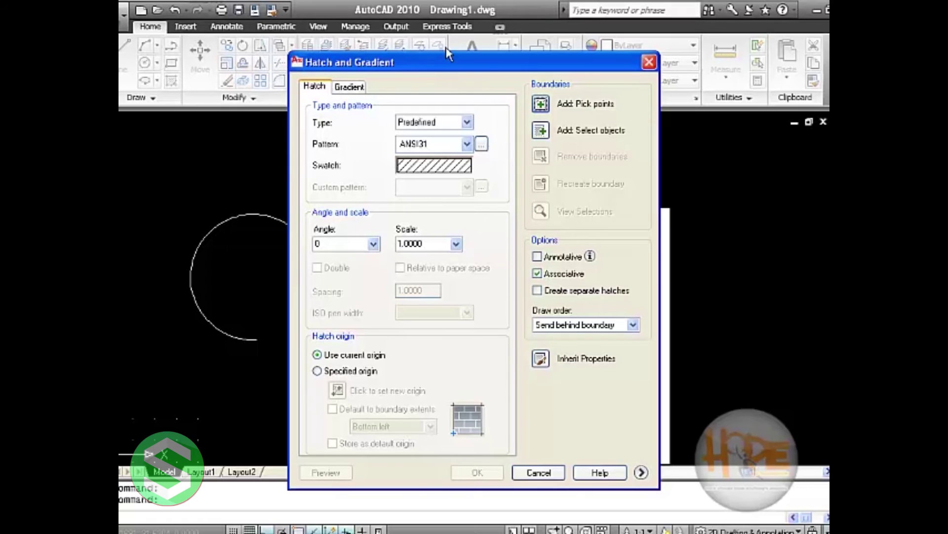
pyautogui.click(466, 121)
pyautogui.click(464, 130)
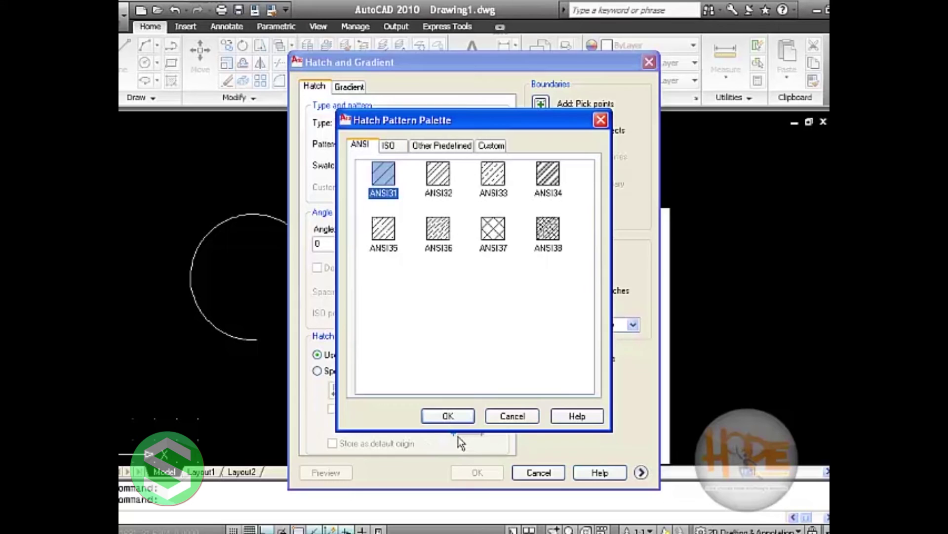
pyautogui.click(449, 415)
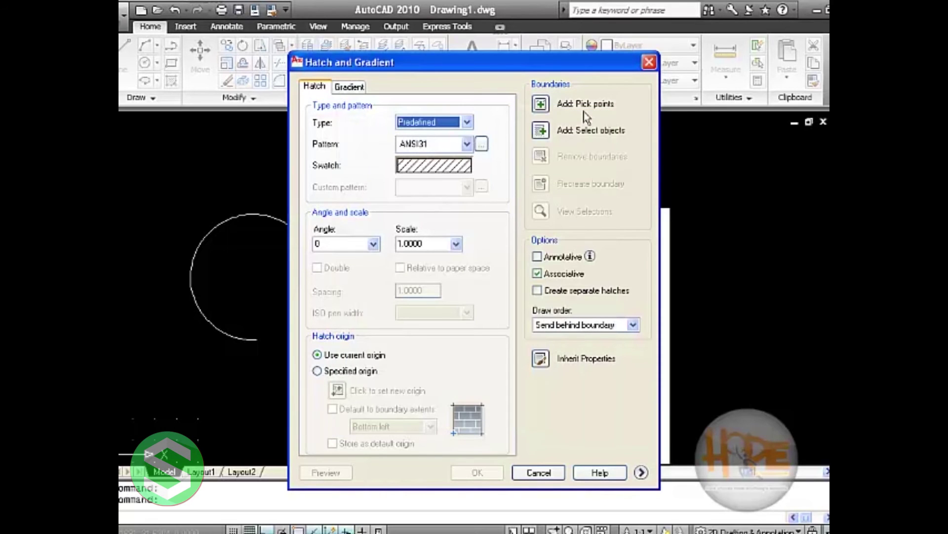
pyautogui.click(545, 106)
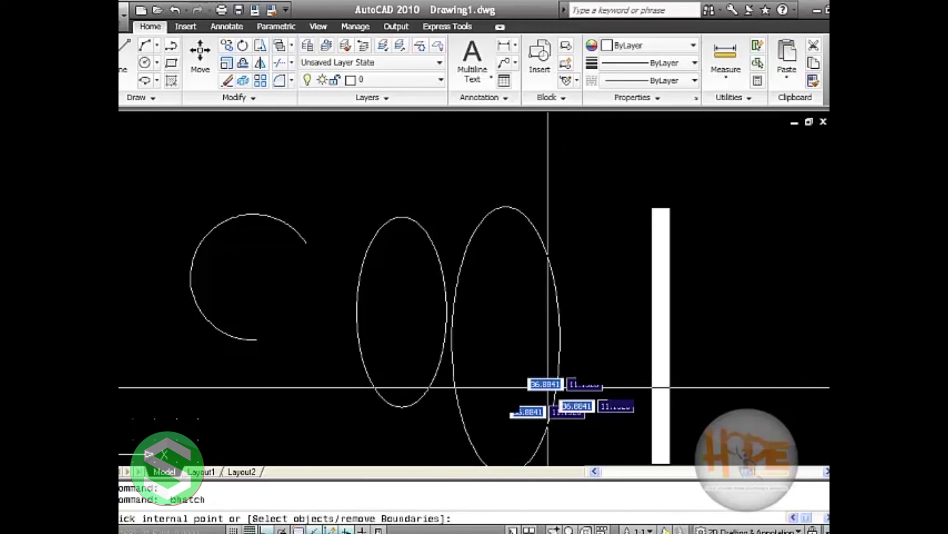
pyautogui.click(519, 364)
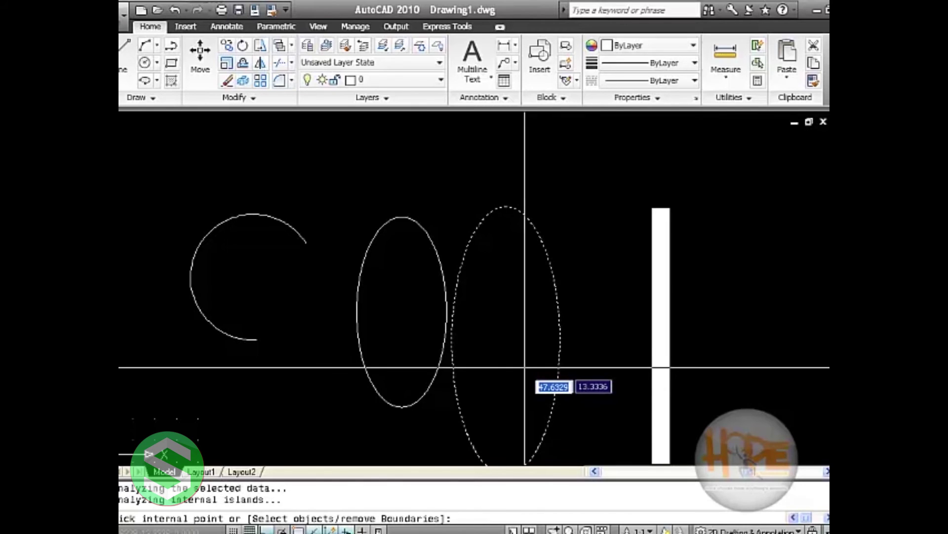
pyautogui.press('Return')
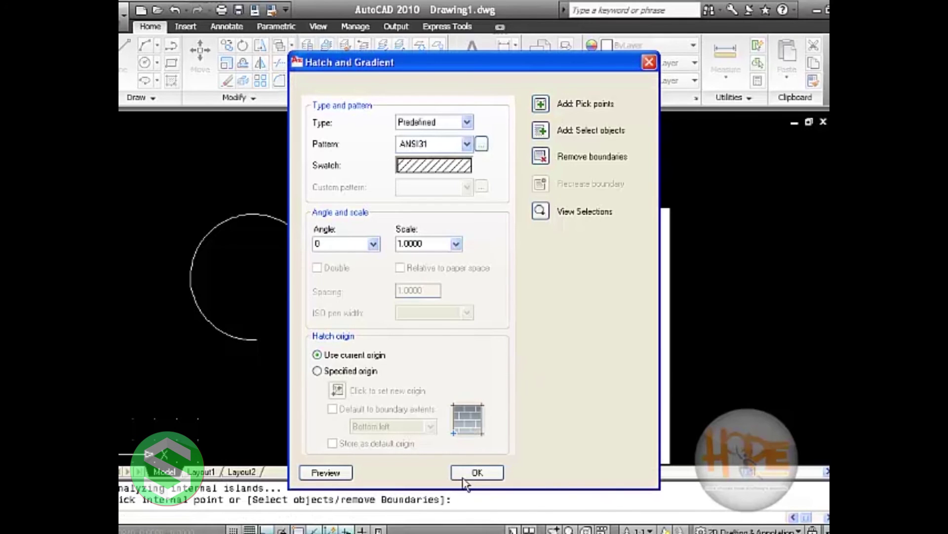
pyautogui.click(475, 473)
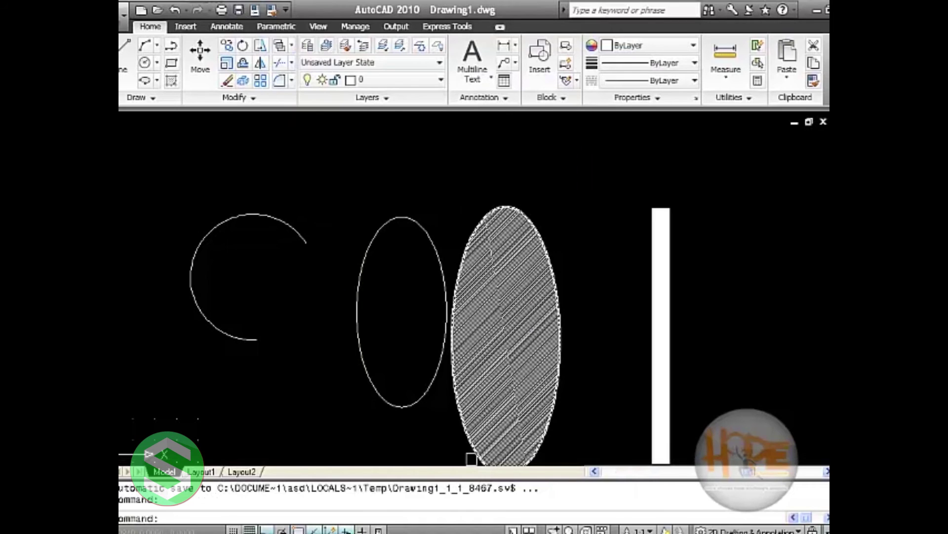
# Select the hatch inside the larger ellipse and check its color, layer and linetype
pyautogui.click(744, 328)
pyautogui.click(747, 329)
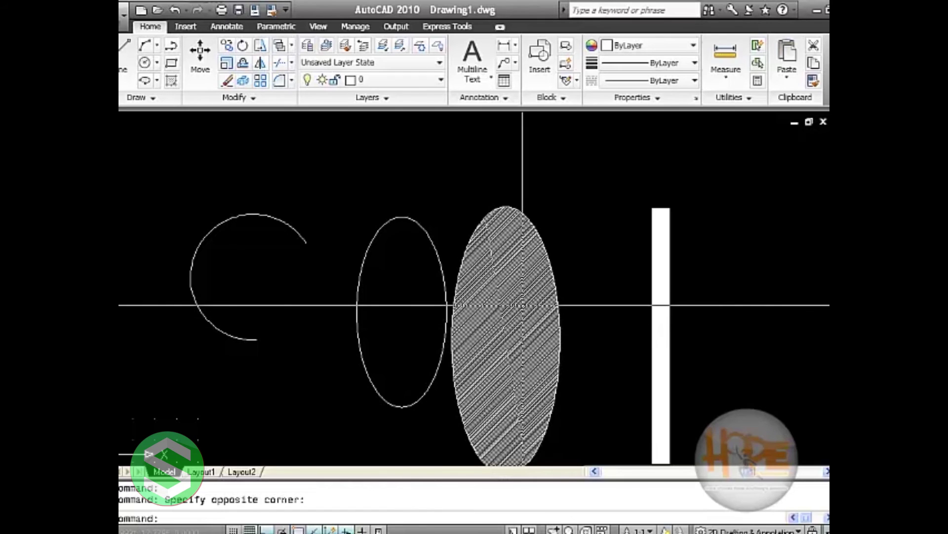
pyautogui.click(527, 336)
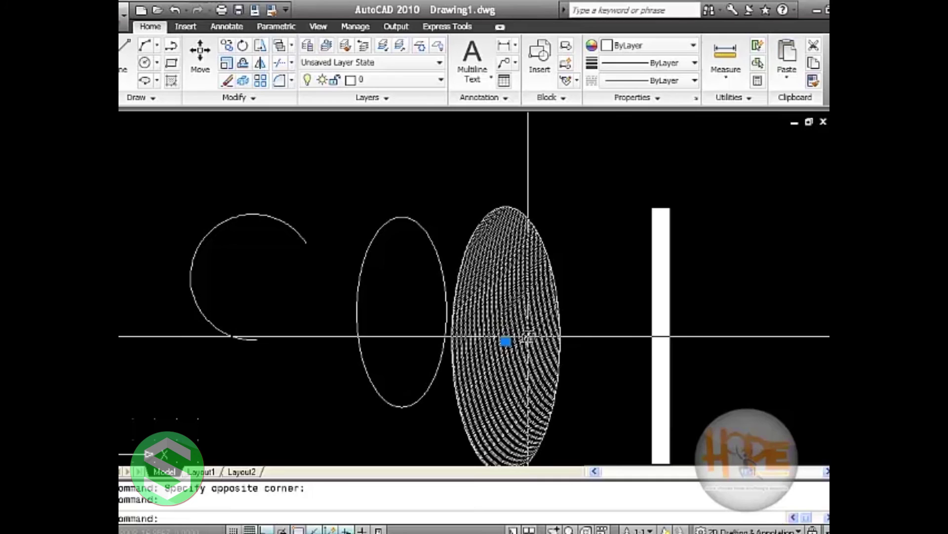
pyautogui.moveTo(527, 336)
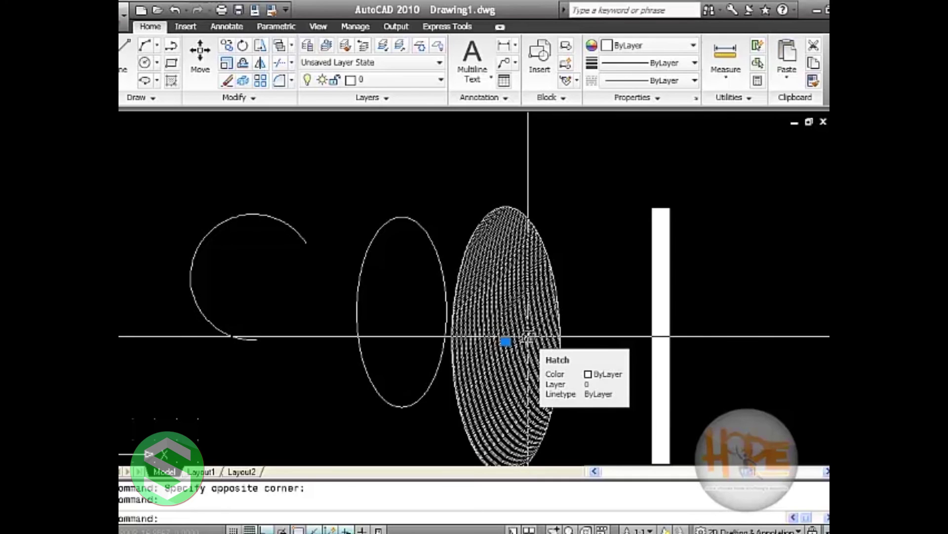